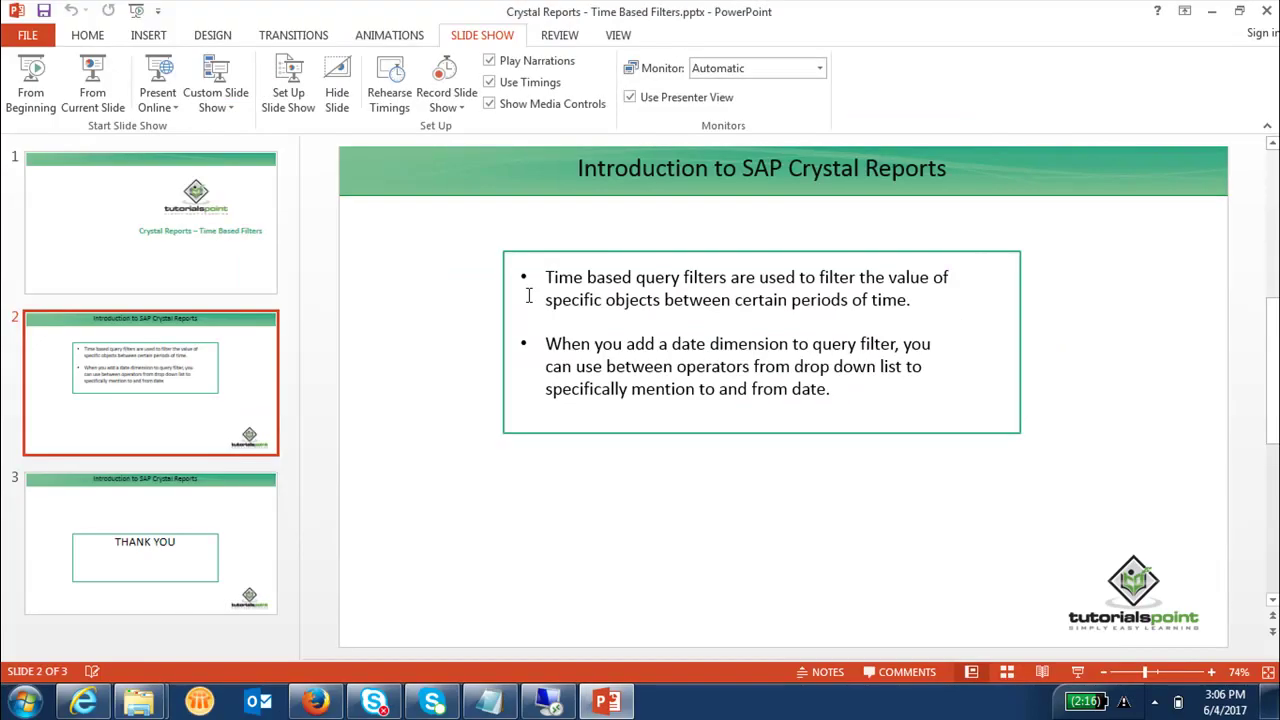
In Crystal Reports, connect the untitled report to the repository's eFashion.unx universe
left_click(546, 700)
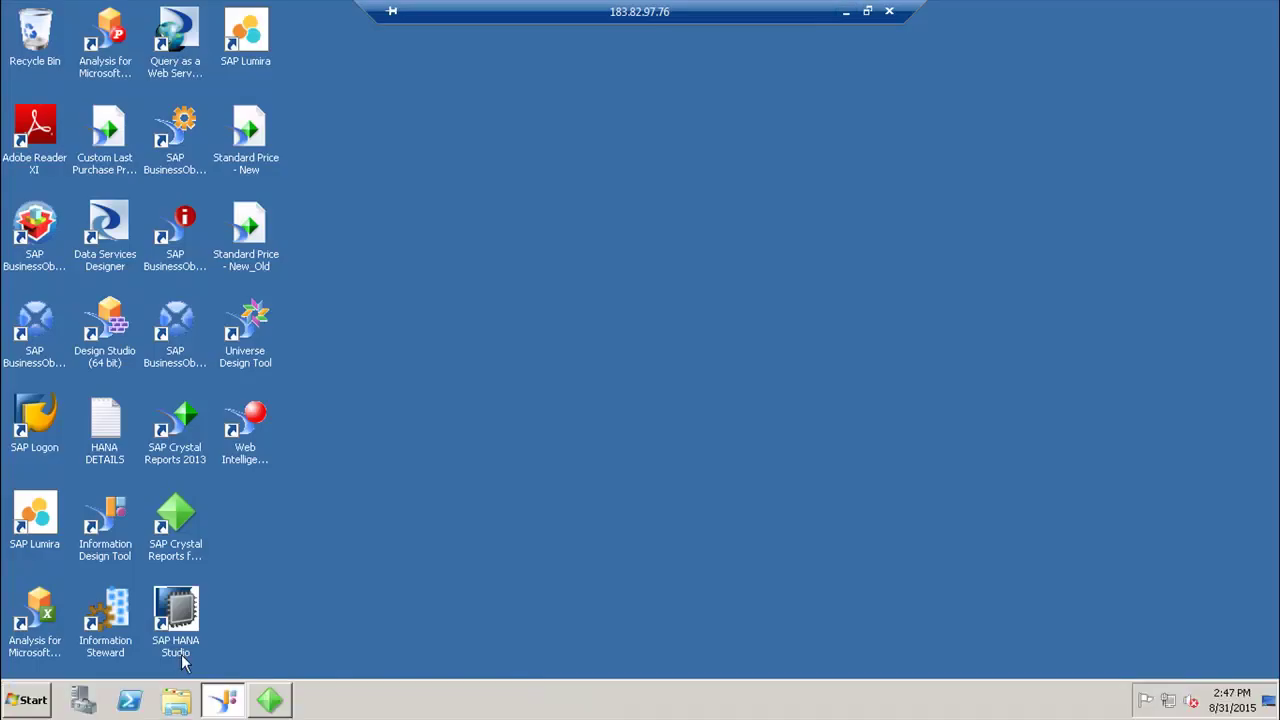
left_click(268, 702)
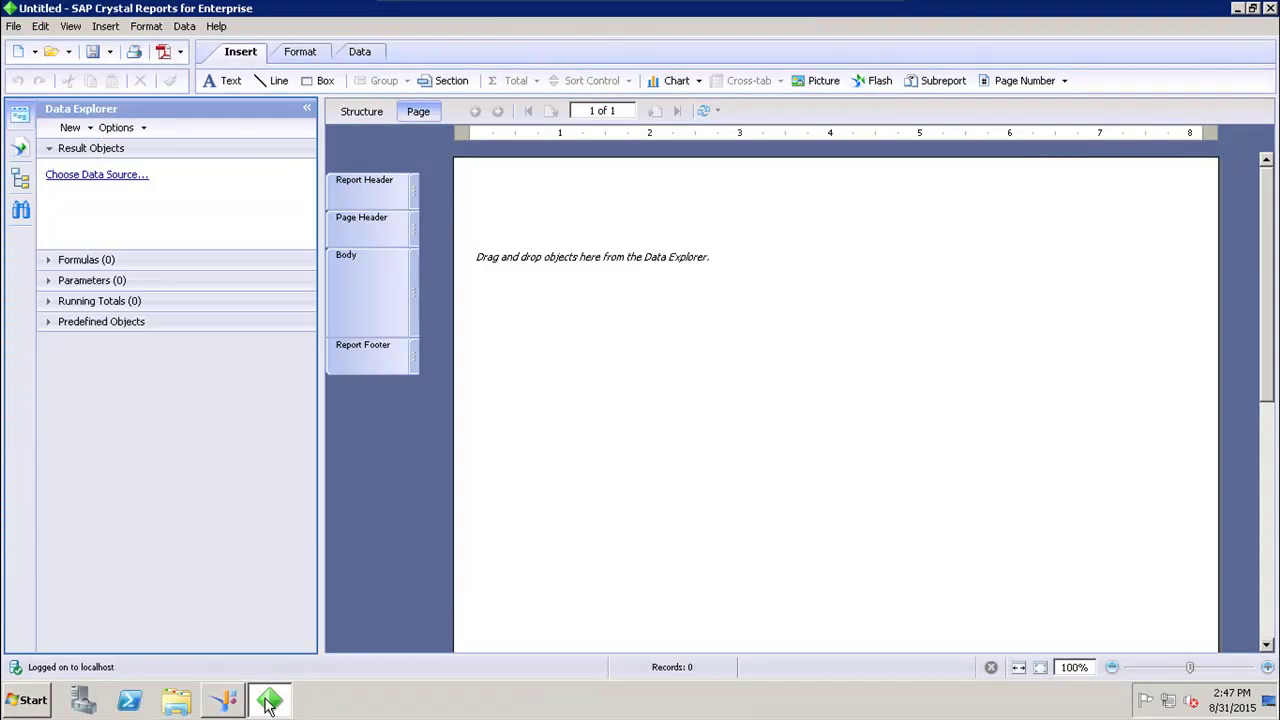
left_click(74, 176)
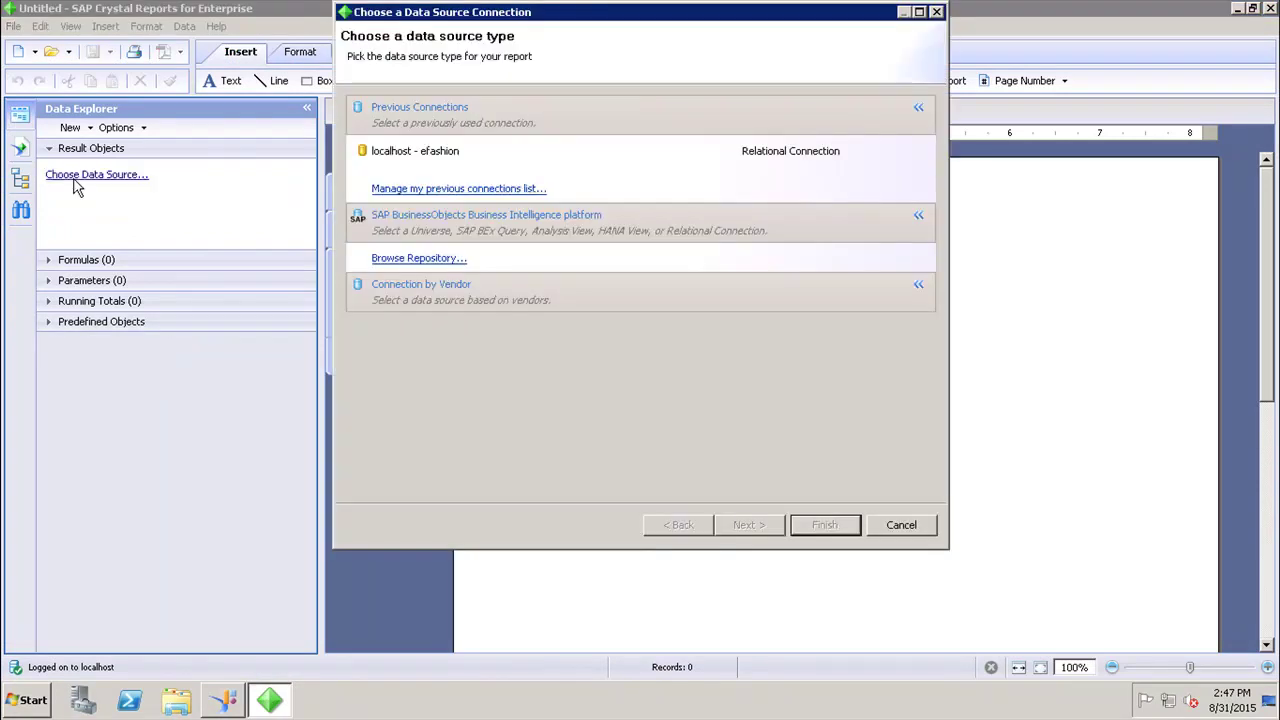
left_click(456, 259)
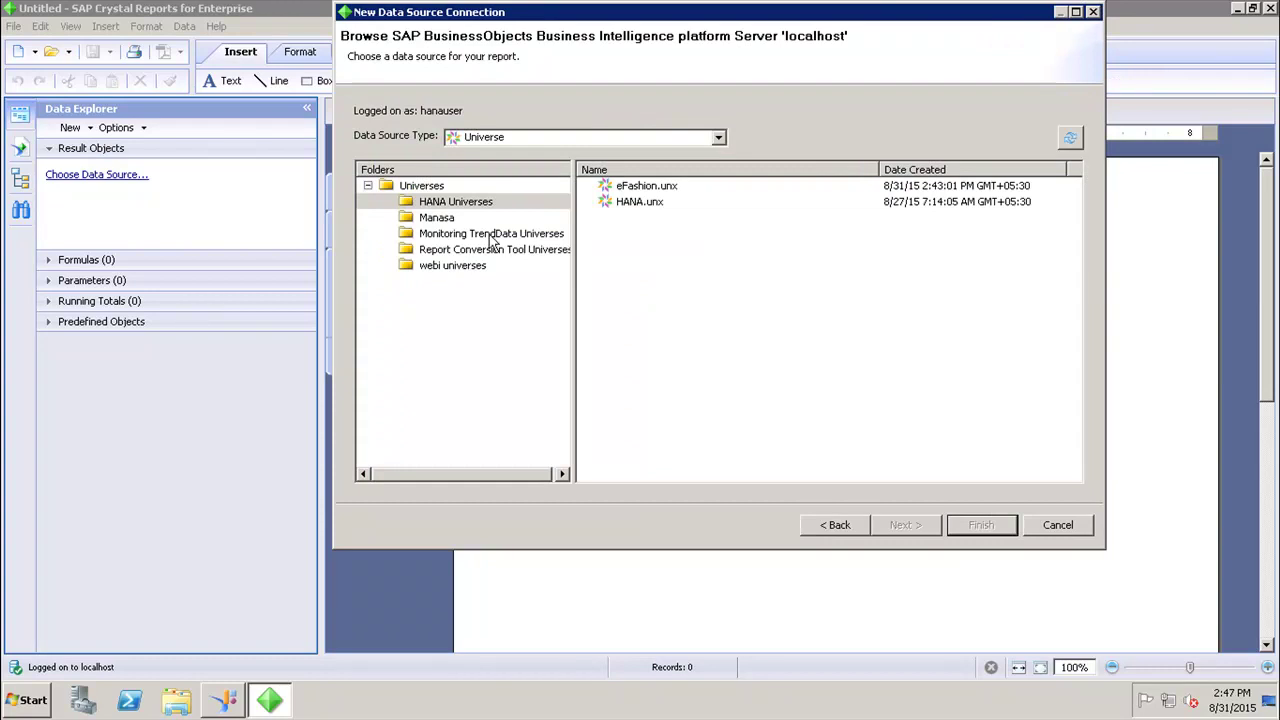
left_click(650, 187)
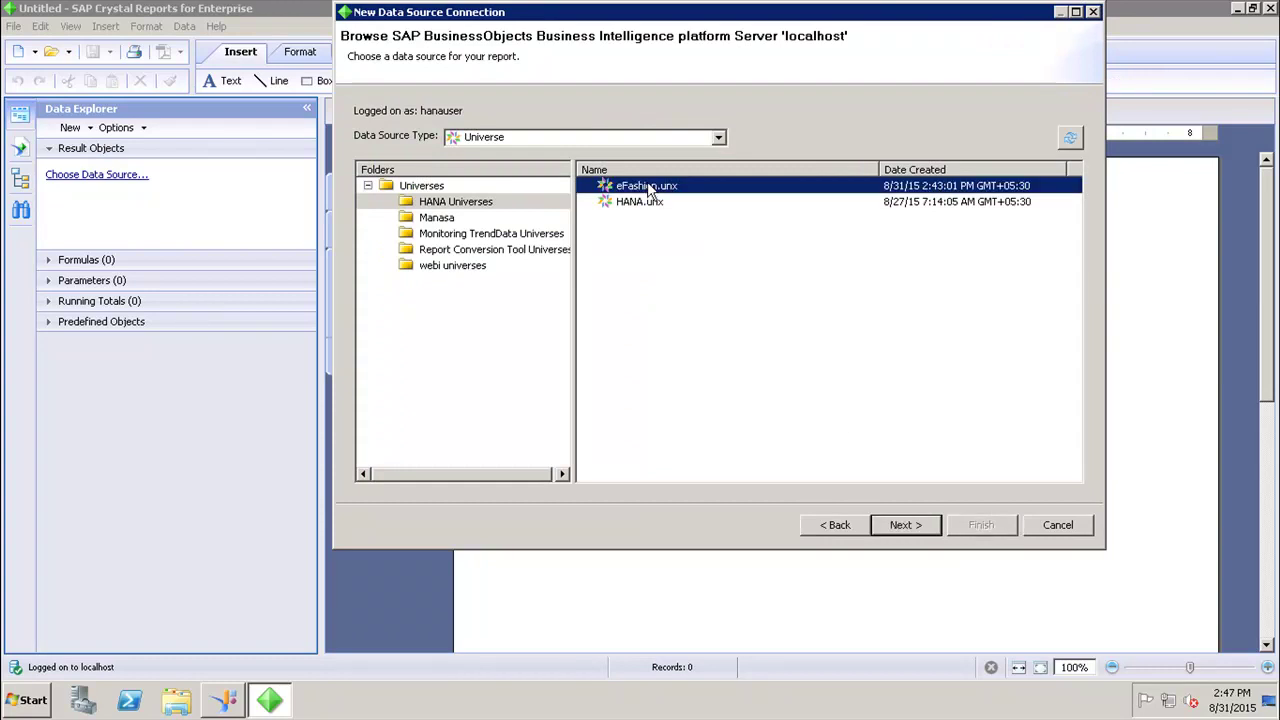
left_click(906, 525)
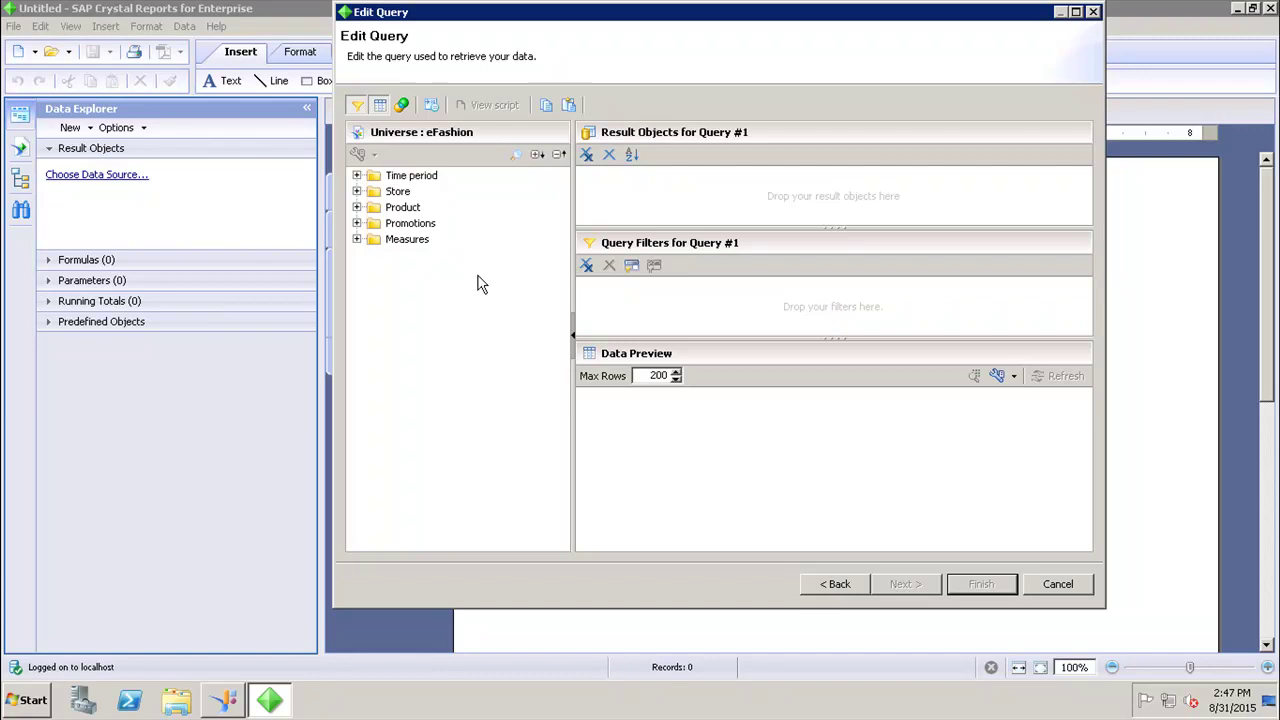
Add the Store details Opening date object as a query filter
left_click(357, 192)
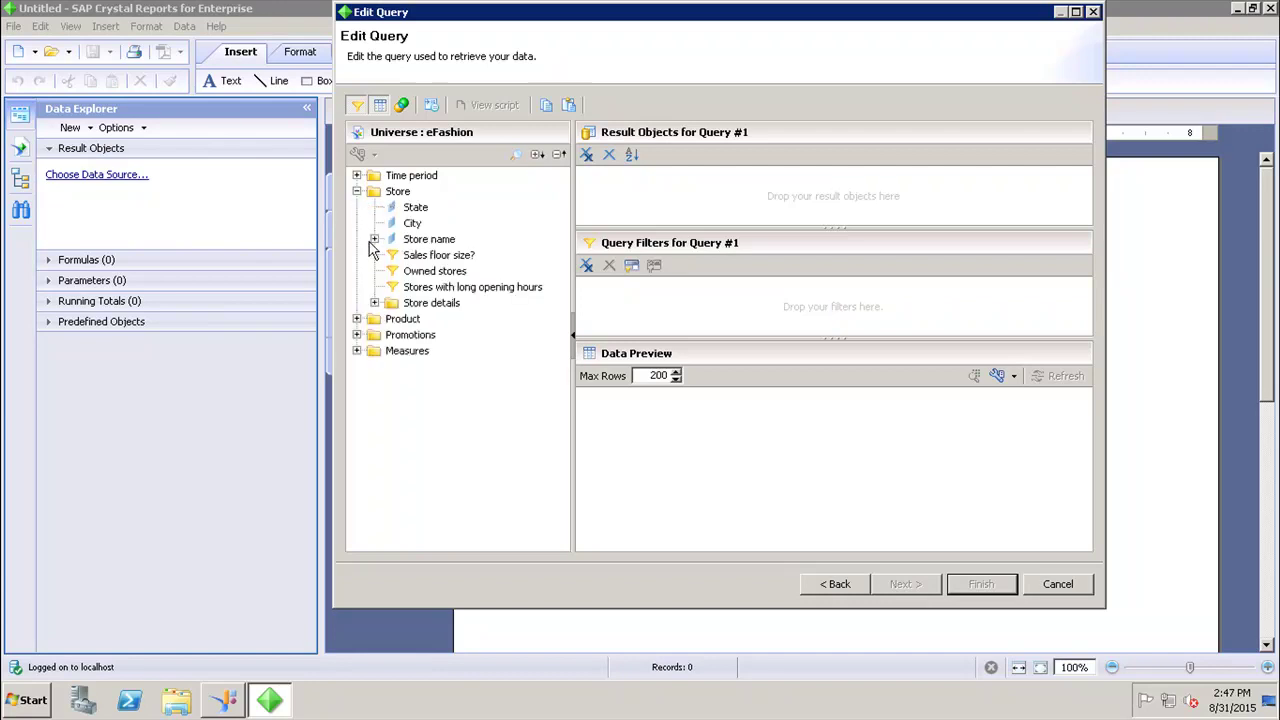
left_click(374, 303)
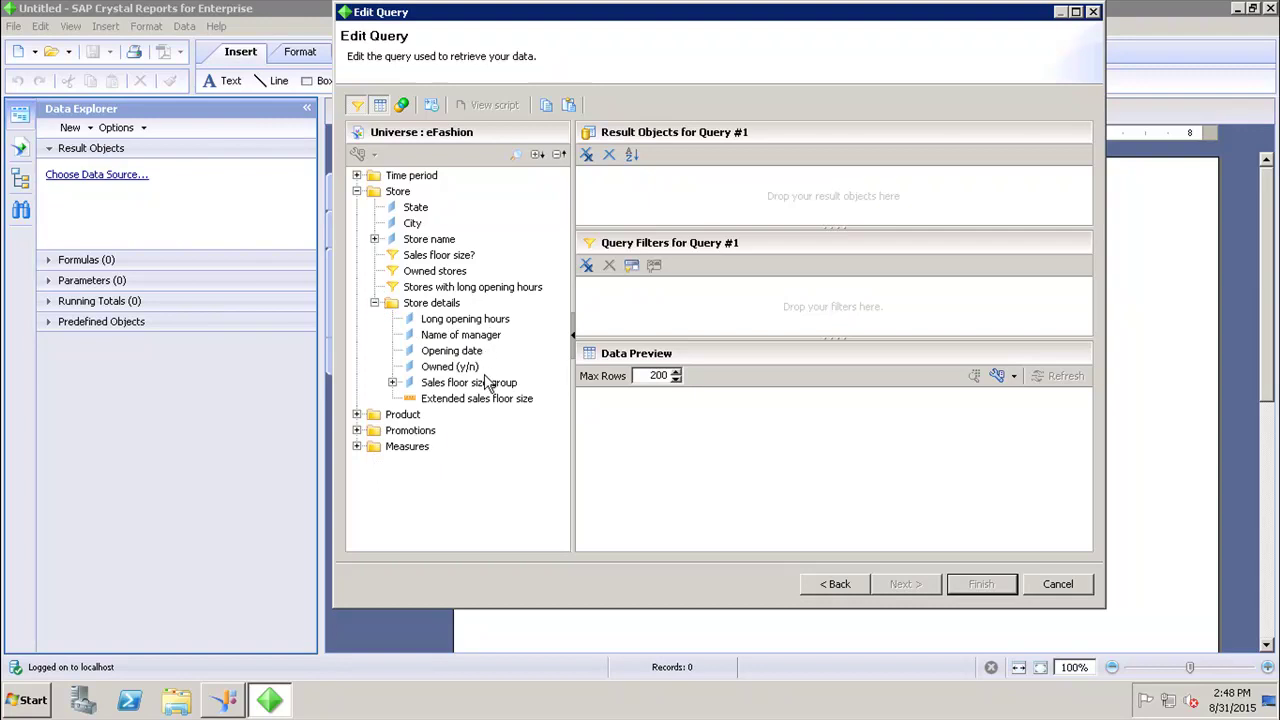
left_click(455, 351)
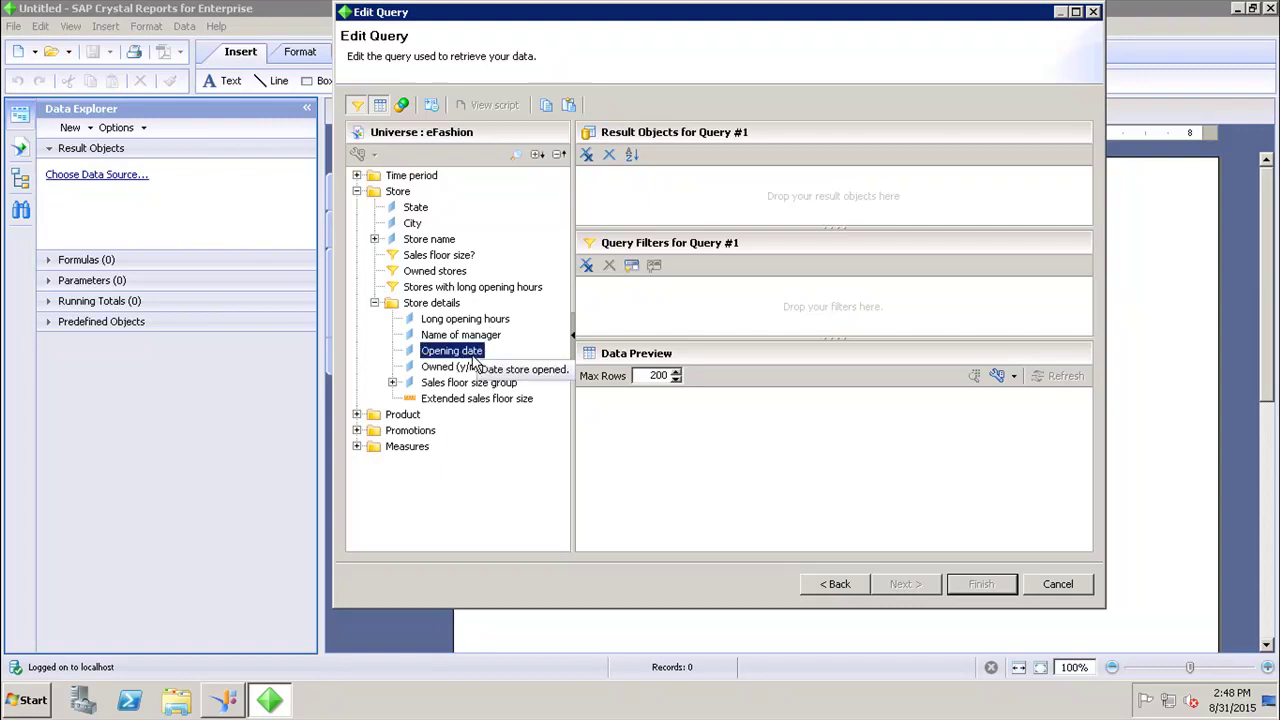
left_click_drag(455, 351, 632, 286)
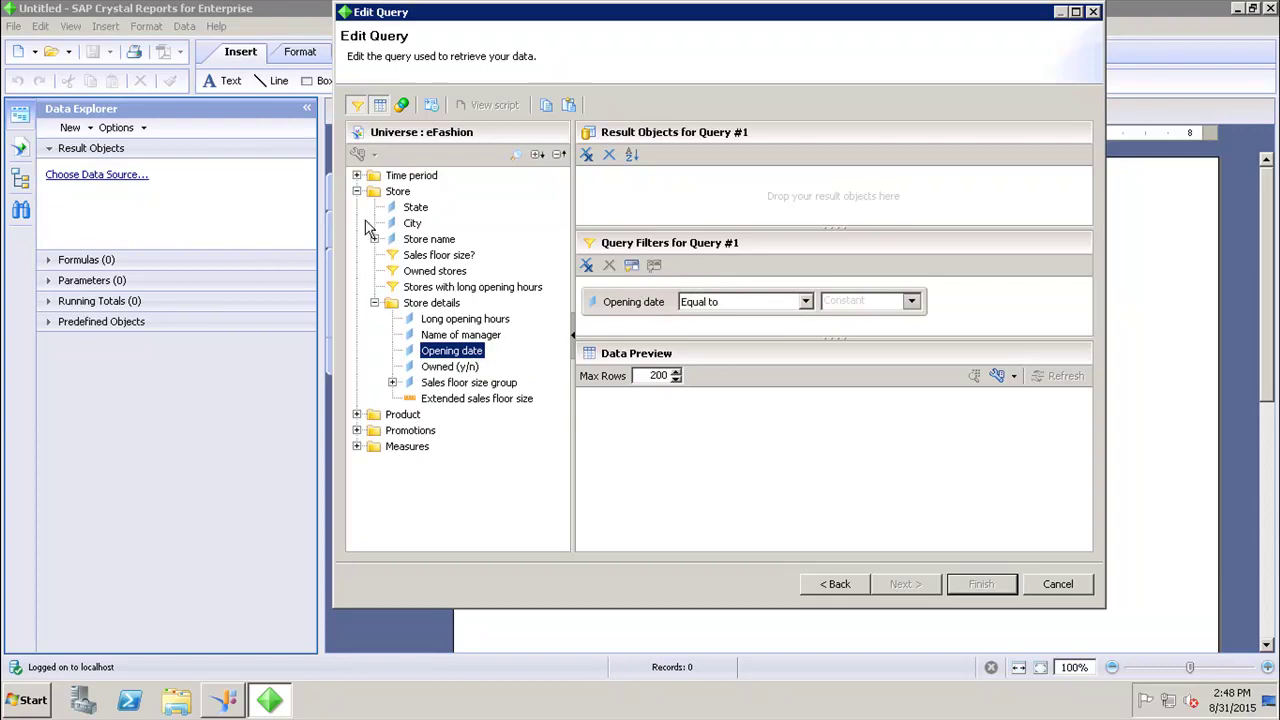
Add Store name, State and City as result objects
double_click(425, 240)
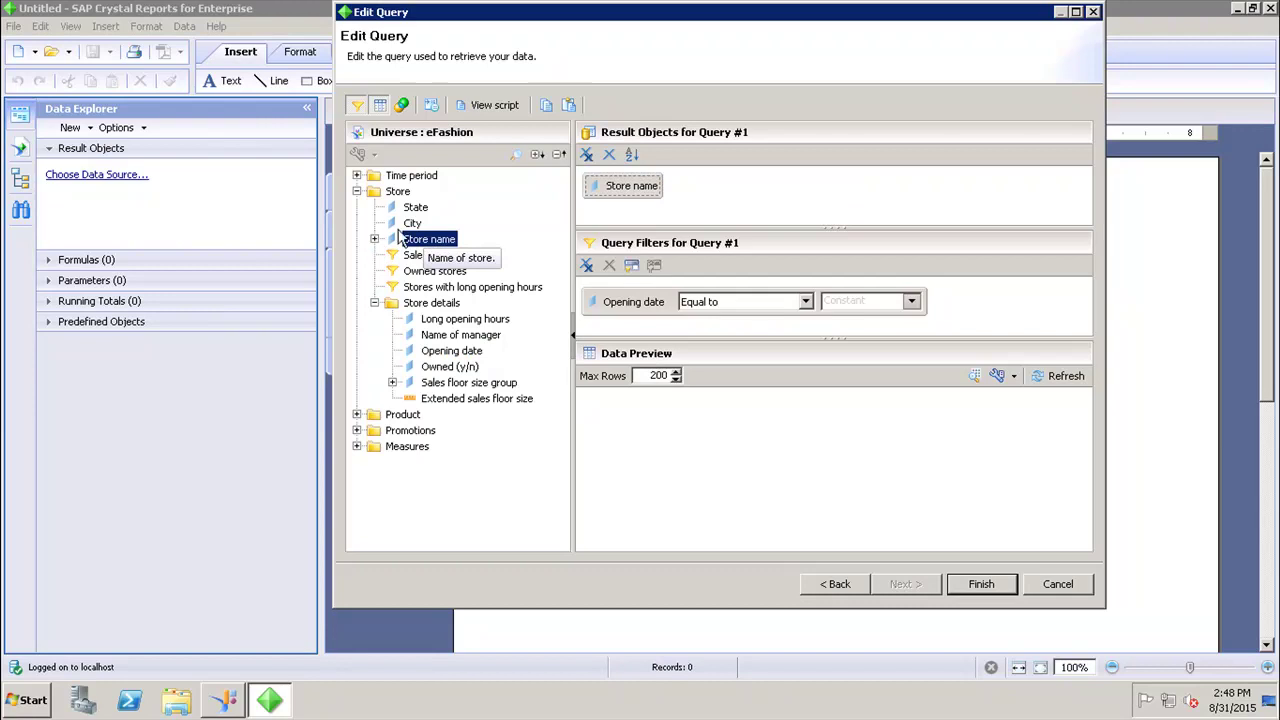
left_click(416, 209)
double_click(417, 210)
left_click(420, 239)
double_click(412, 223)
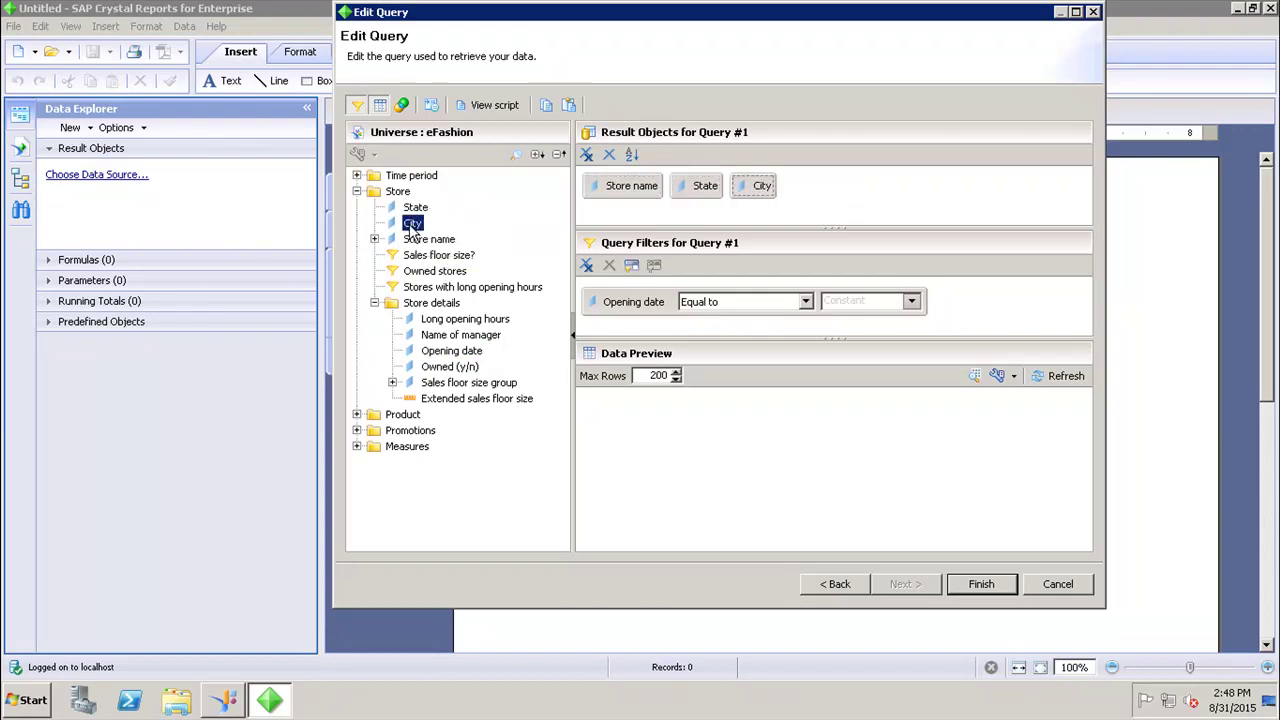
Change the Opening date filter operator from Equal to to Between
left_click(806, 302)
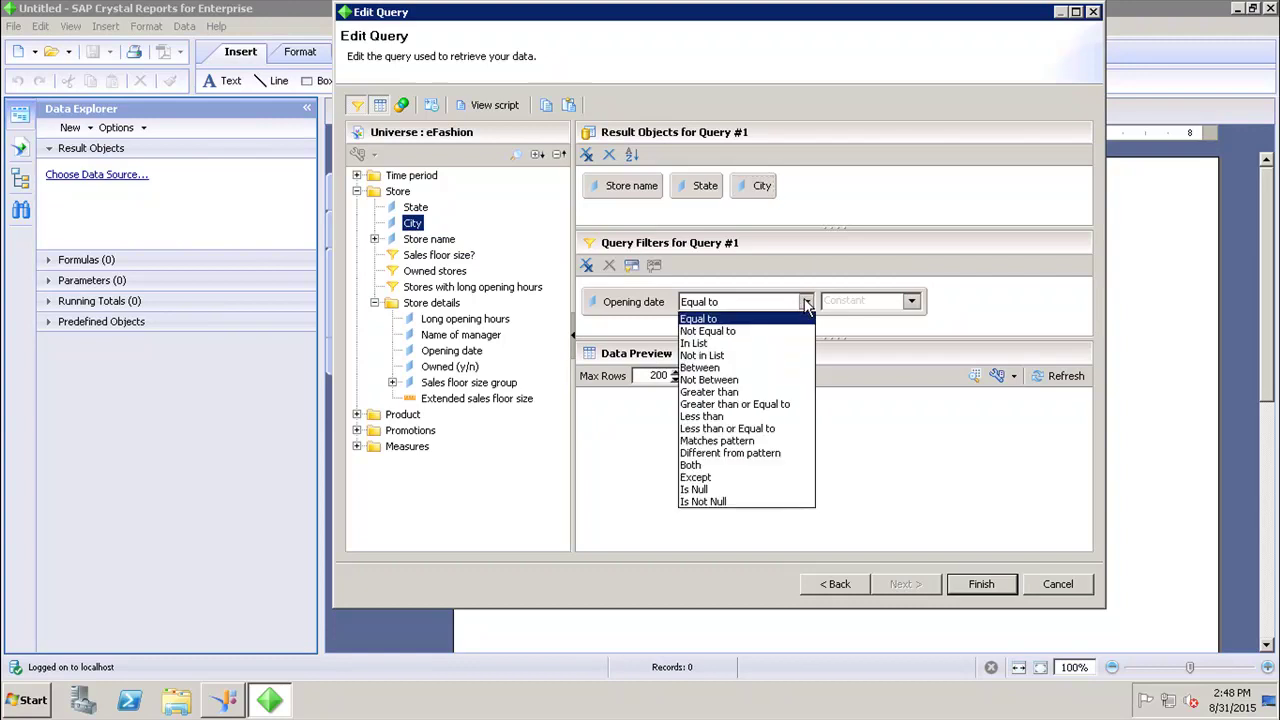
left_click(777, 368)
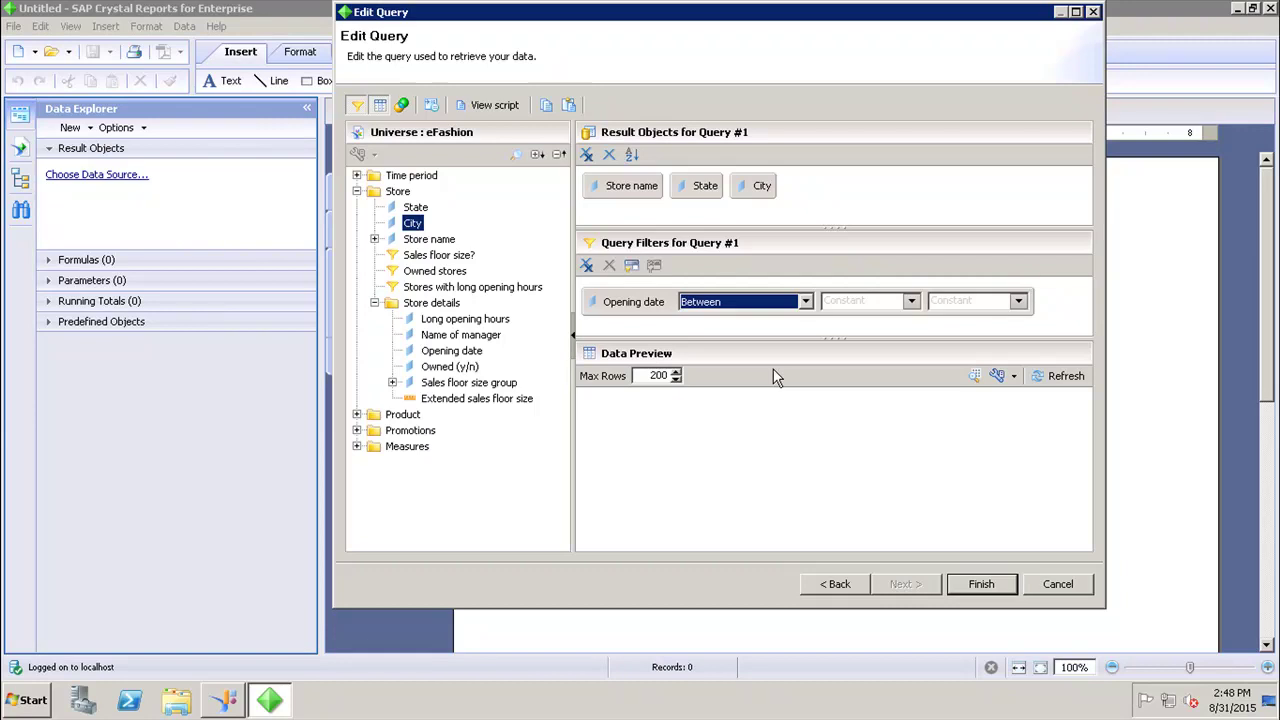
left_click(912, 301)
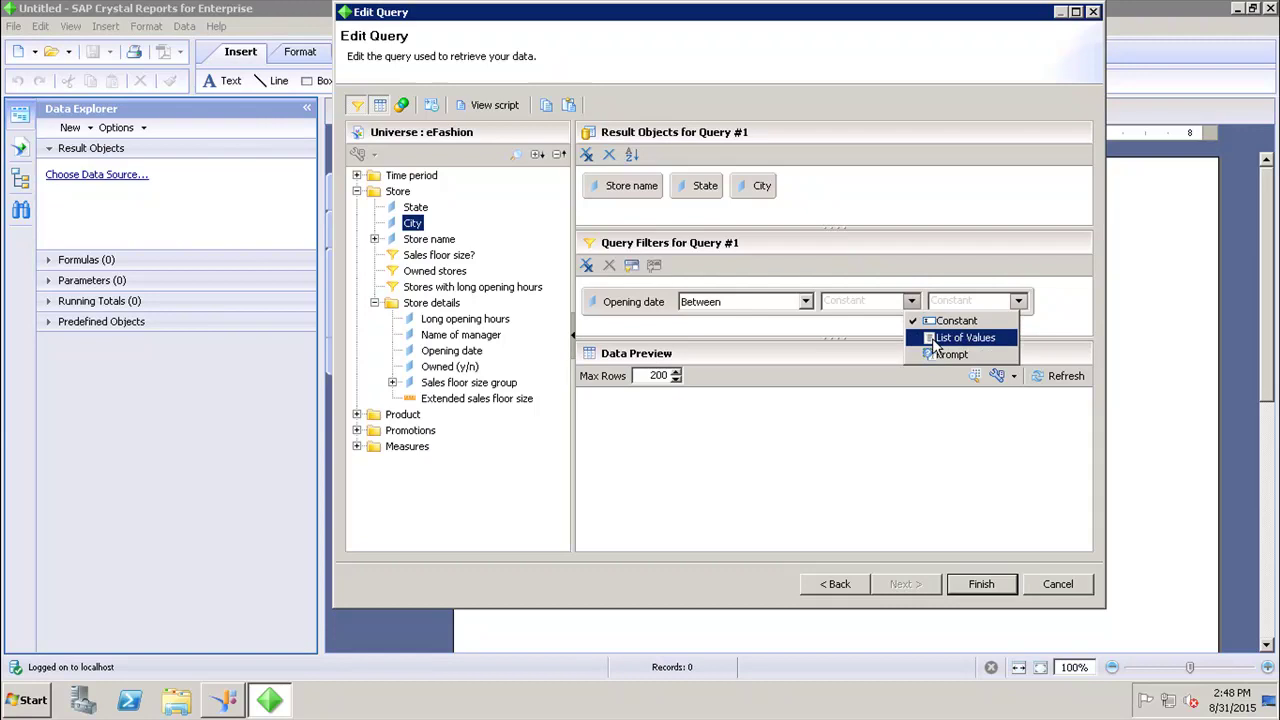
Set the filter's start date to 10/12/93 from the list of values
left_click(945, 337)
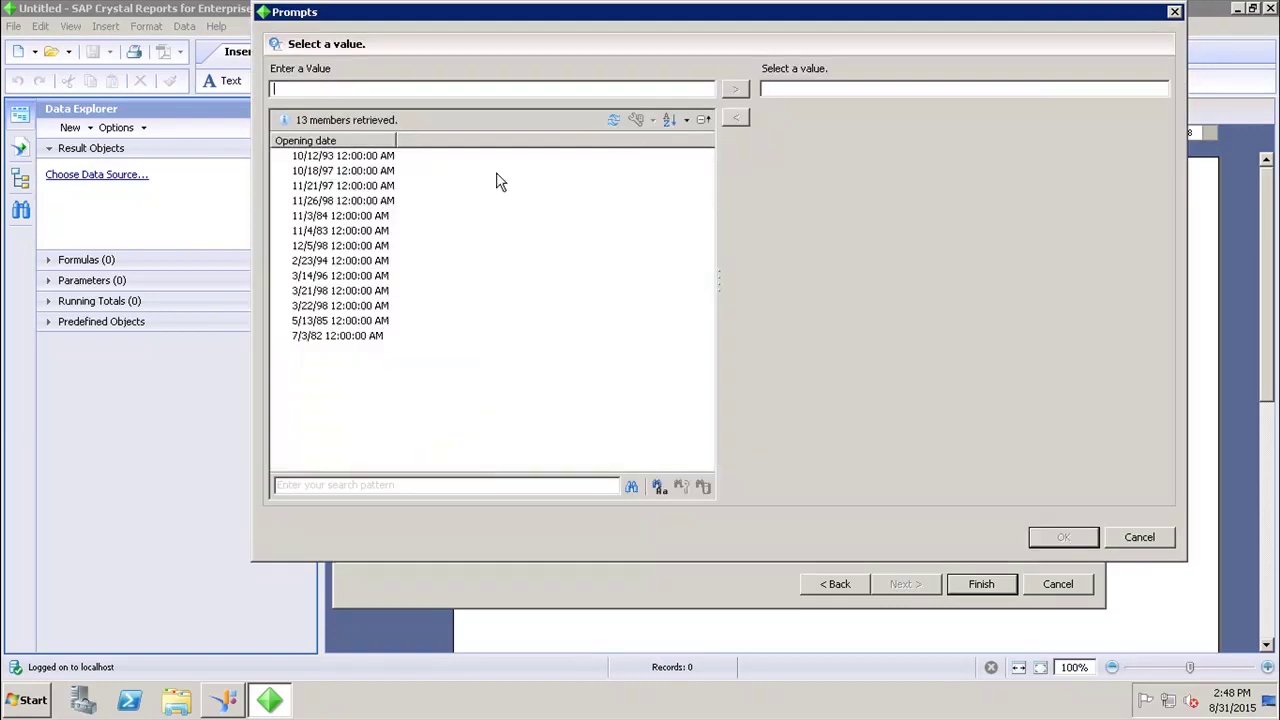
left_click(384, 160)
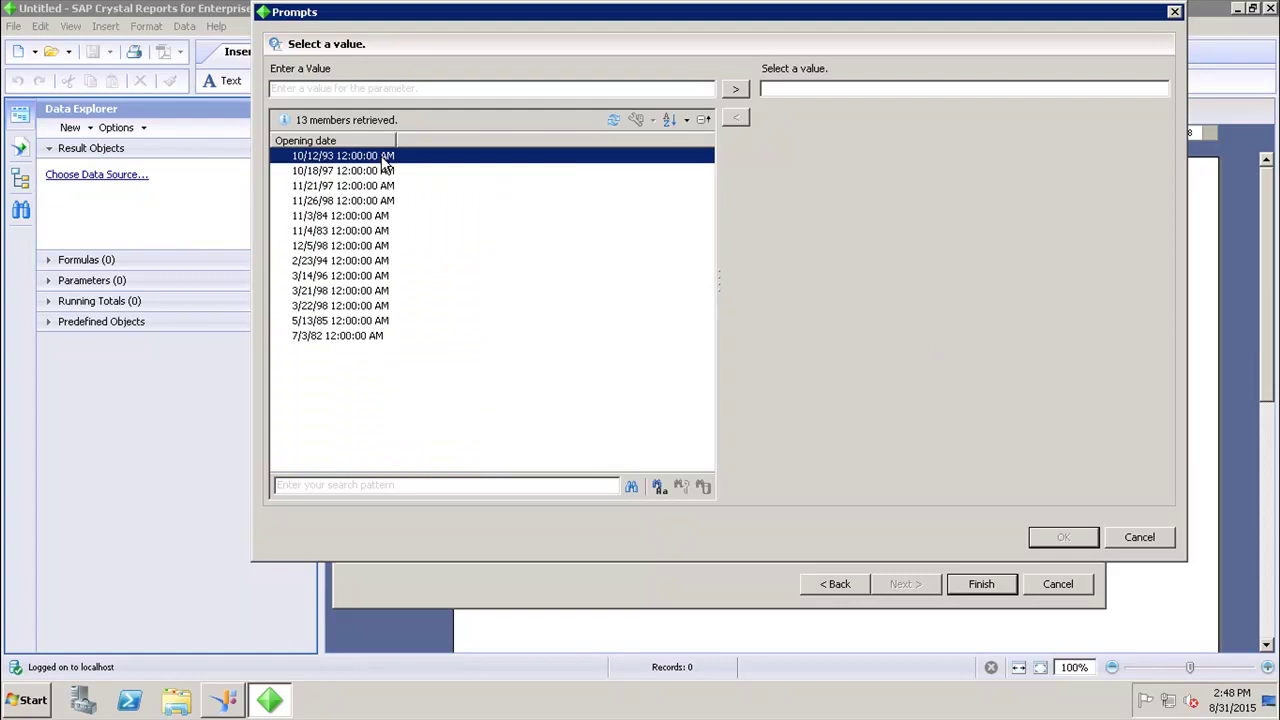
left_click(733, 89)
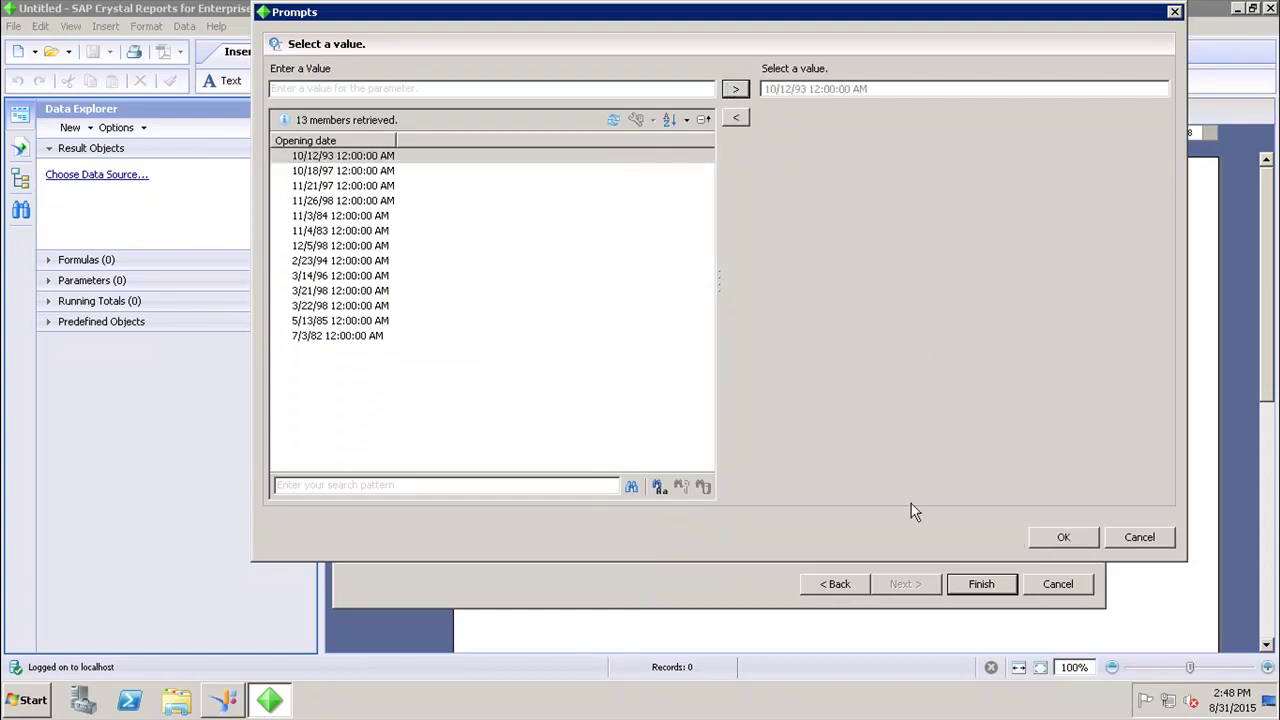
left_click(1040, 541)
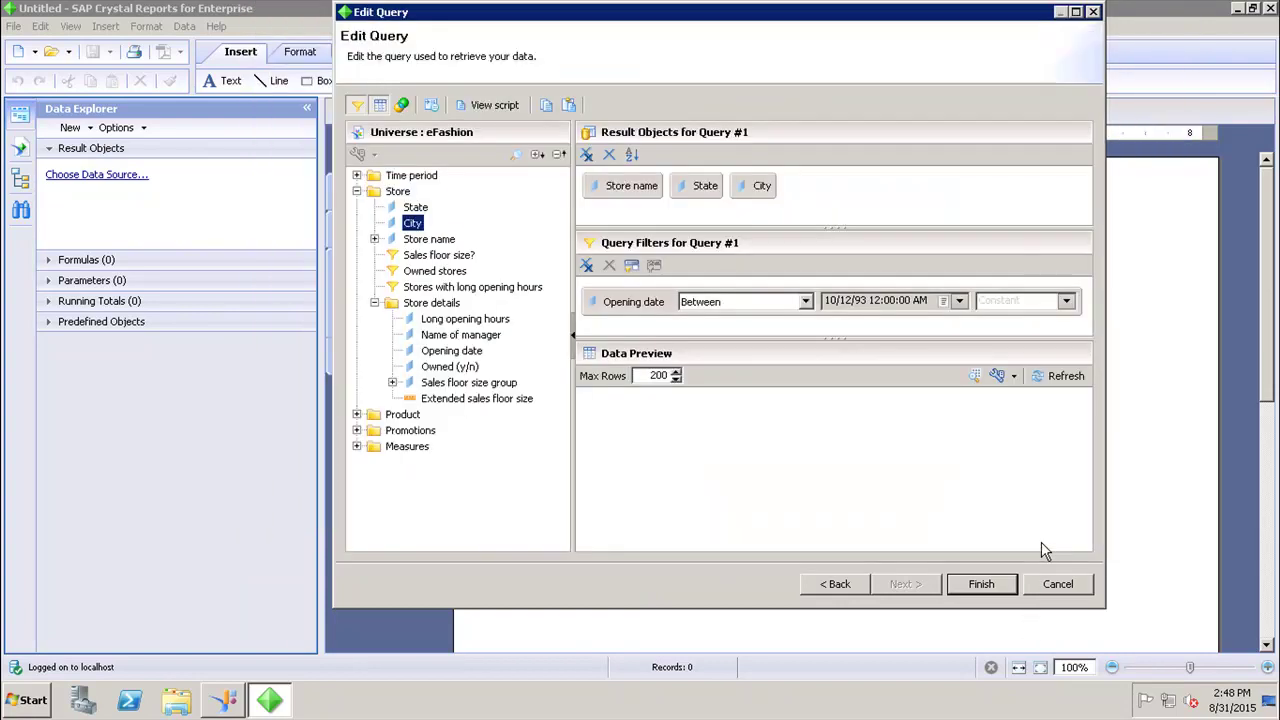
Set the filter's end date to 3/14/96 from the list of values
left_click(1067, 304)
left_click(1090, 337)
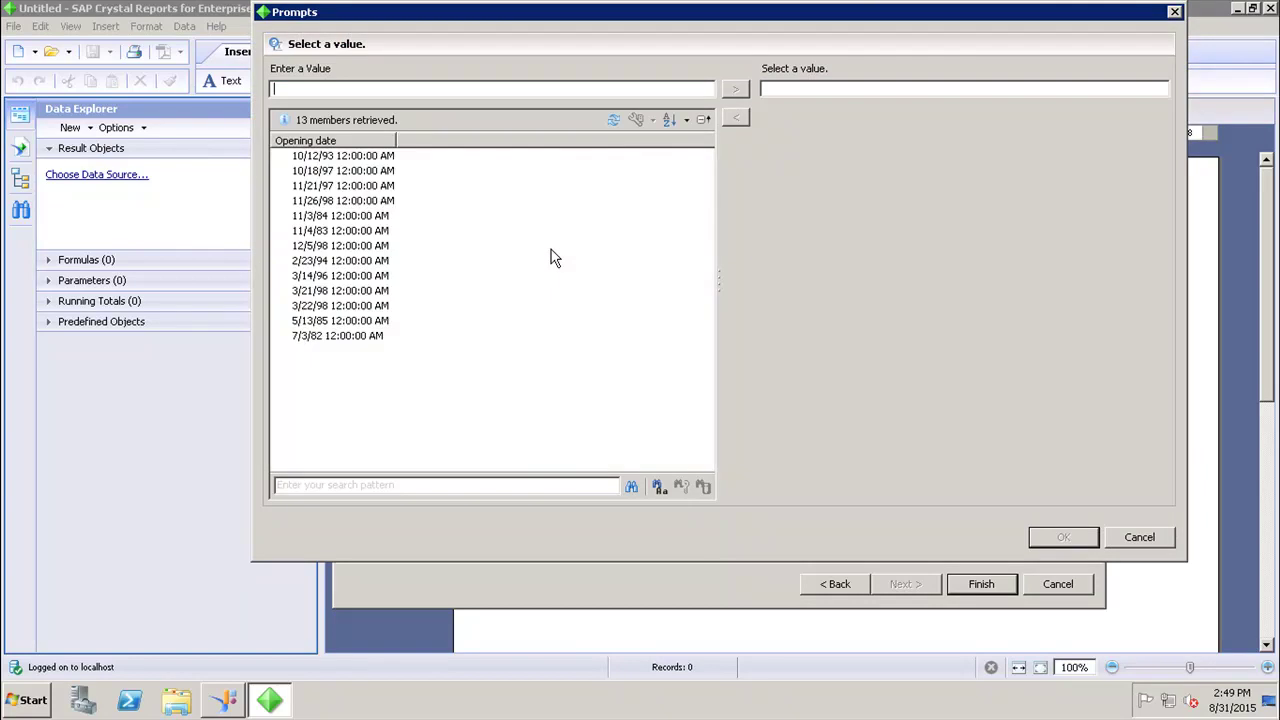
left_click(350, 276)
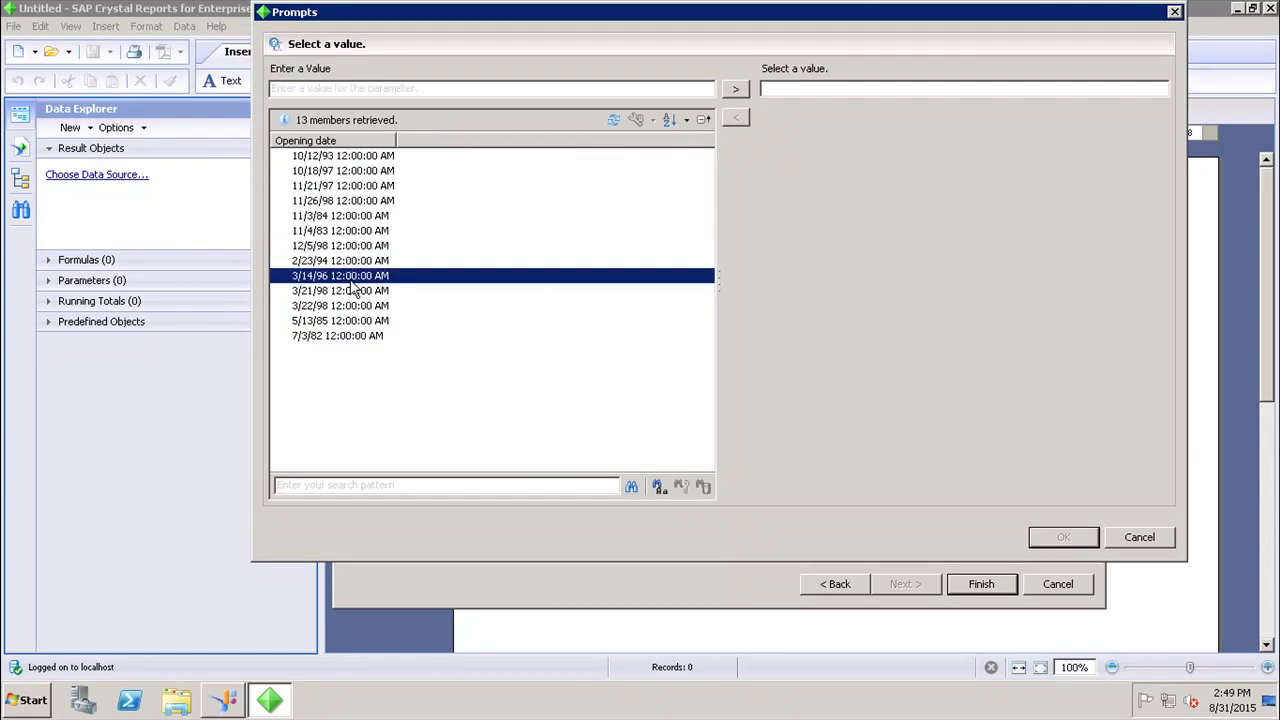
left_click(737, 90)
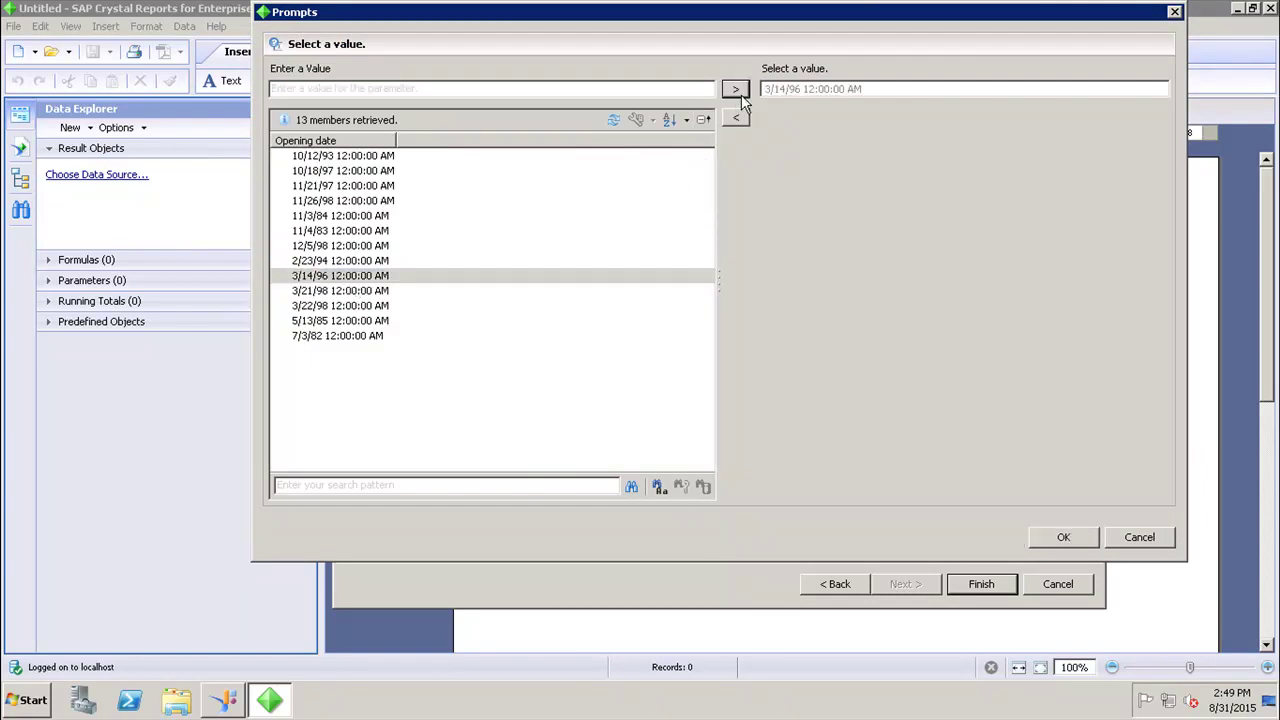
left_click(1063, 538)
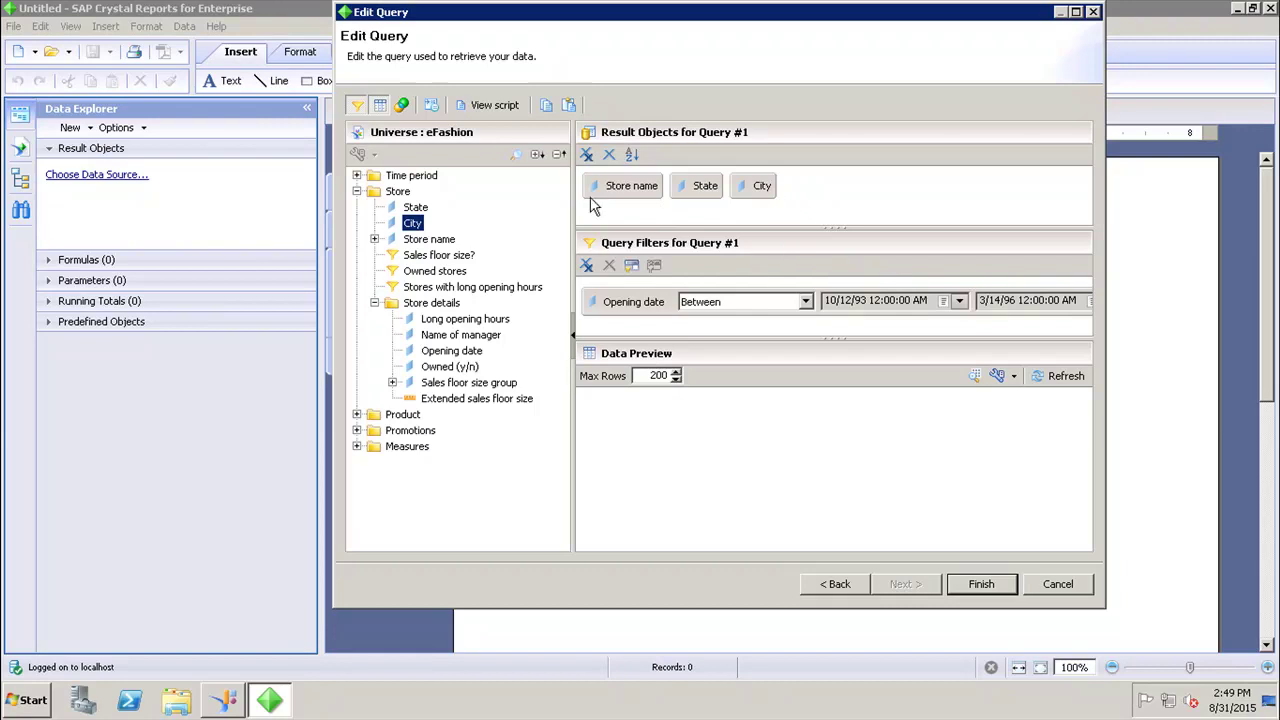
Run the query and expand the eFashion Store fields in Structure view
left_click(998, 583)
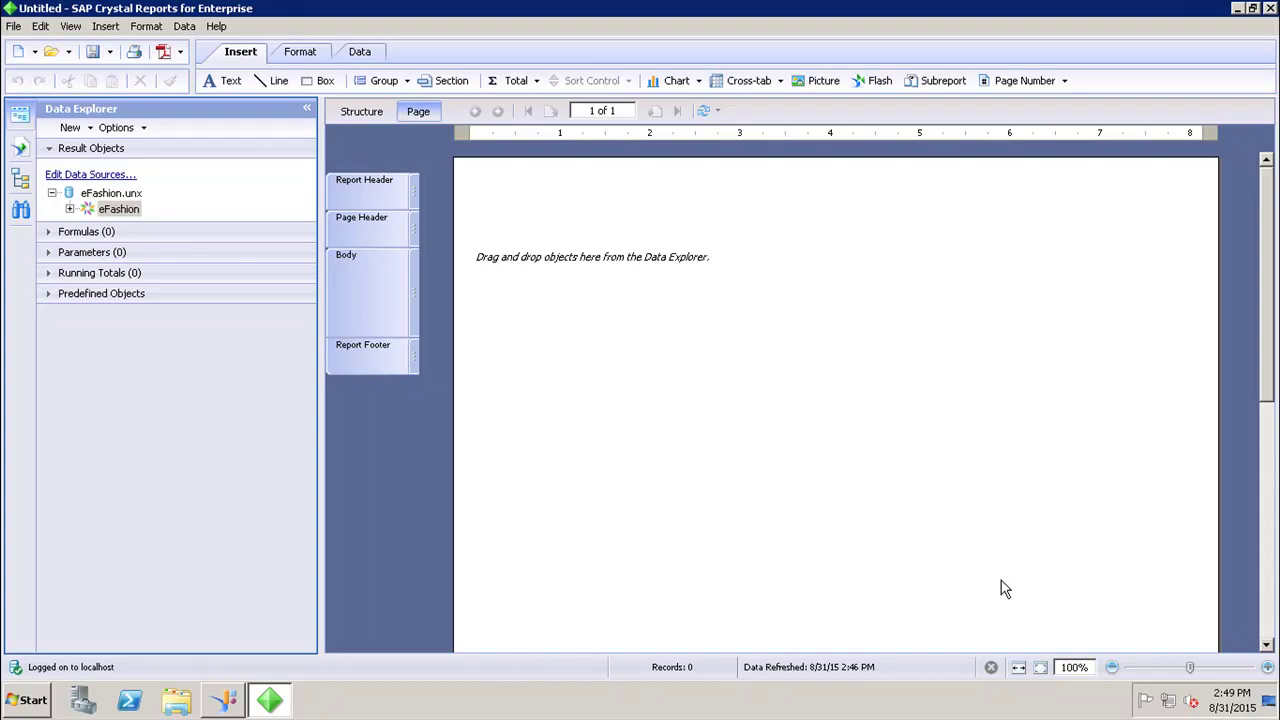
left_click(340, 121)
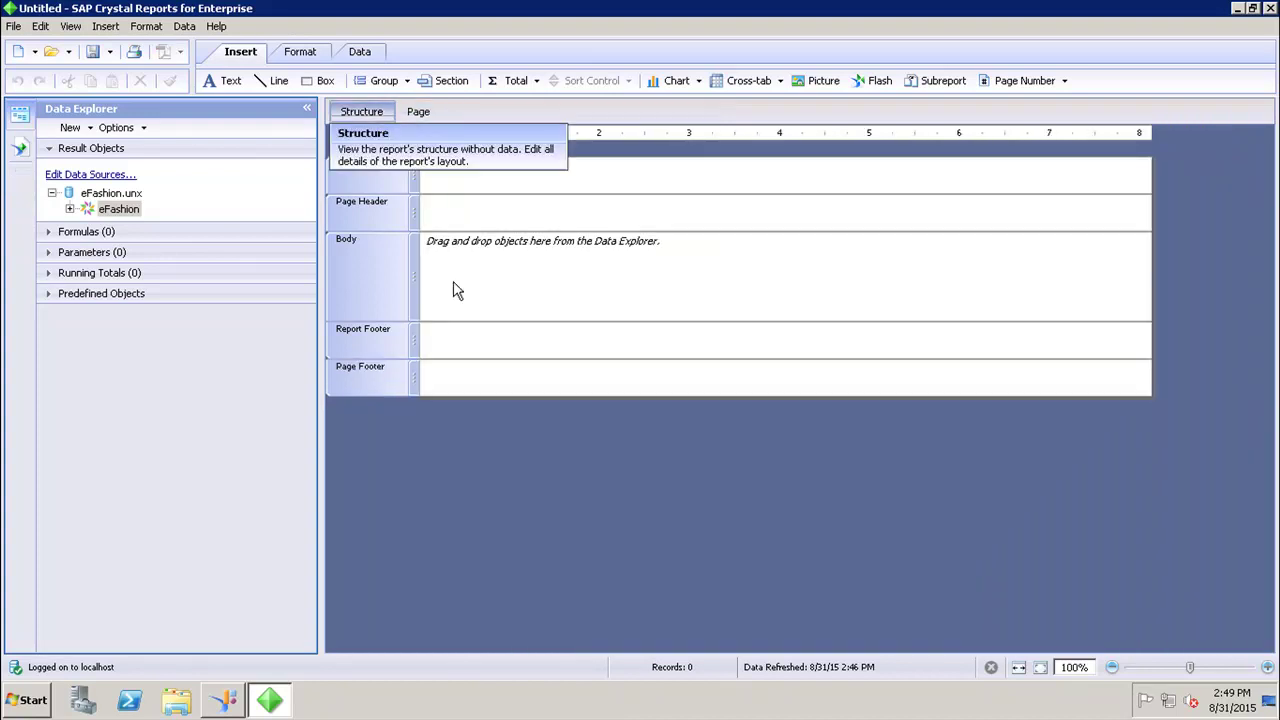
left_click(69, 209)
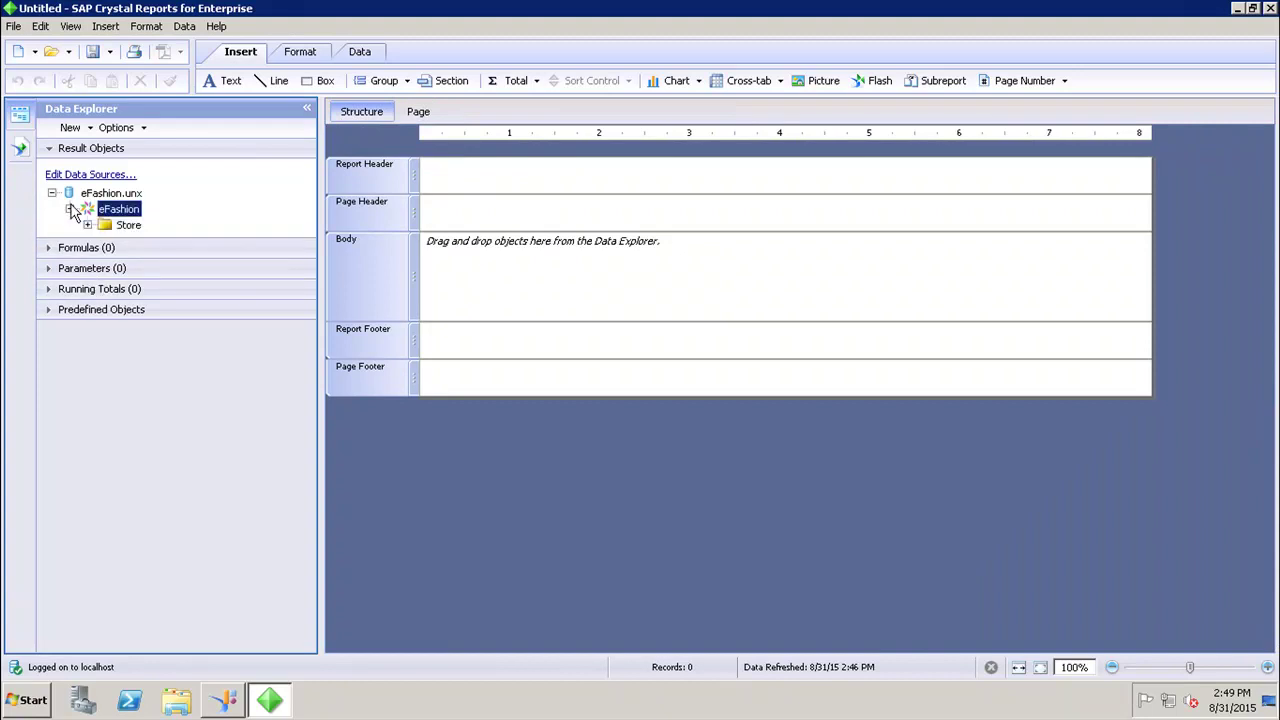
left_click(87, 225)
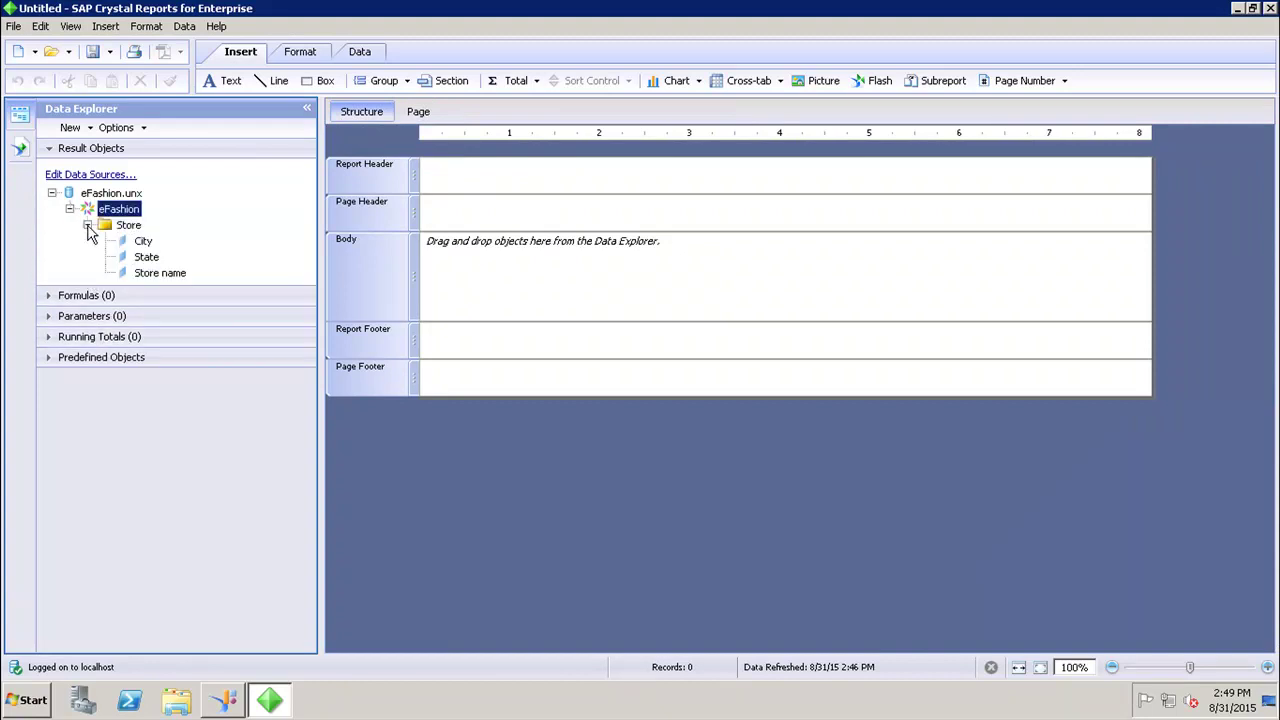
Place City, State and Store name side by side in the Body and preview the page
left_click(144, 243)
left_click_drag(144, 243, 449, 266)
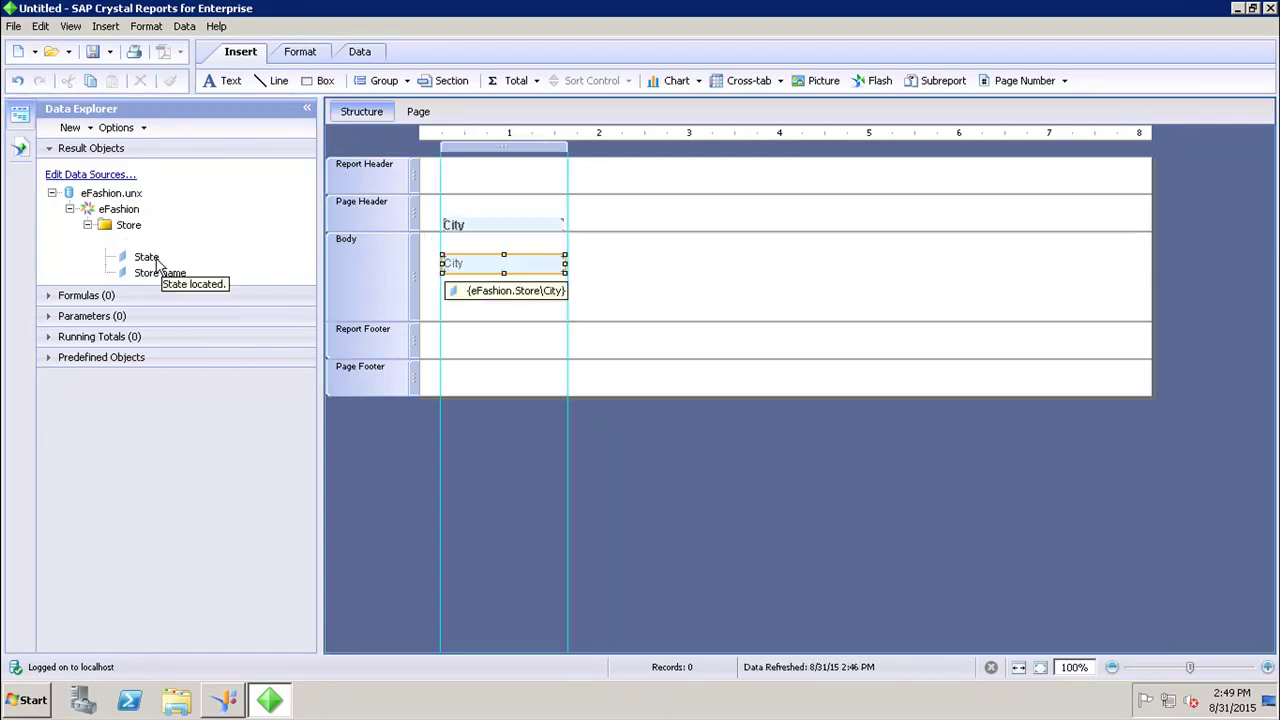
left_click(147, 258)
left_click_drag(157, 263, 590, 262)
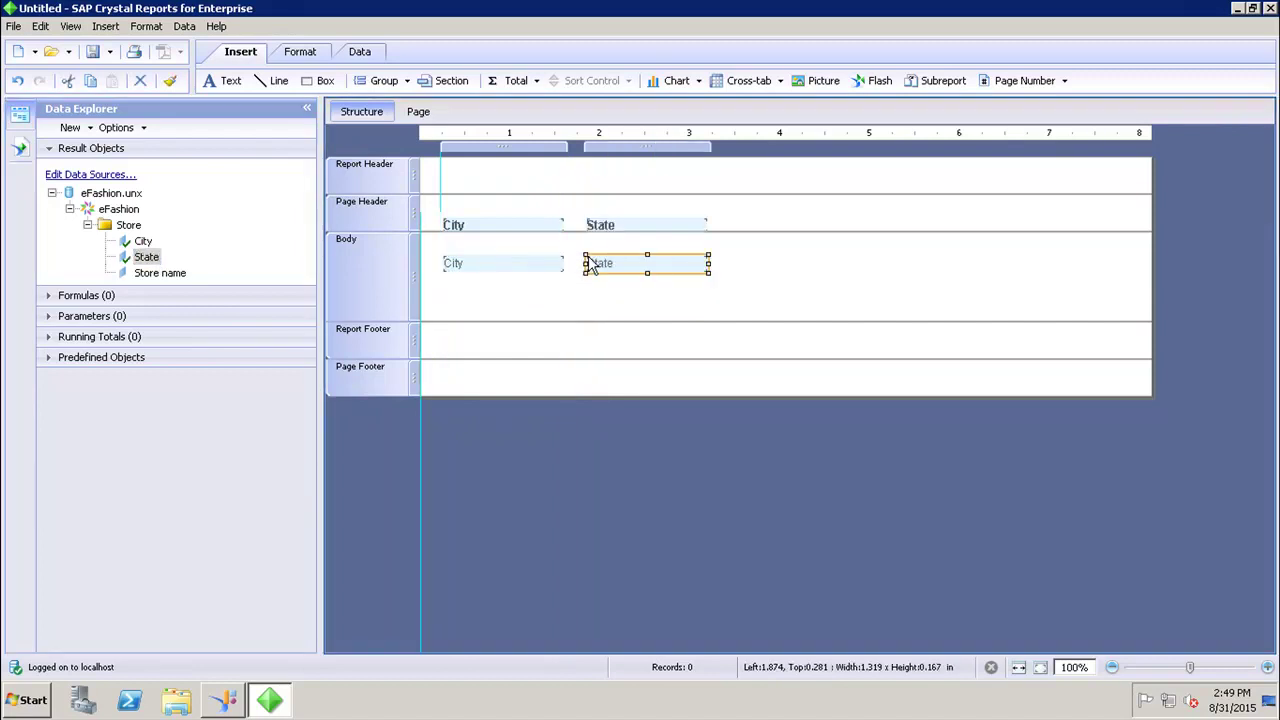
left_click(160, 273)
left_click_drag(167, 276, 748, 263)
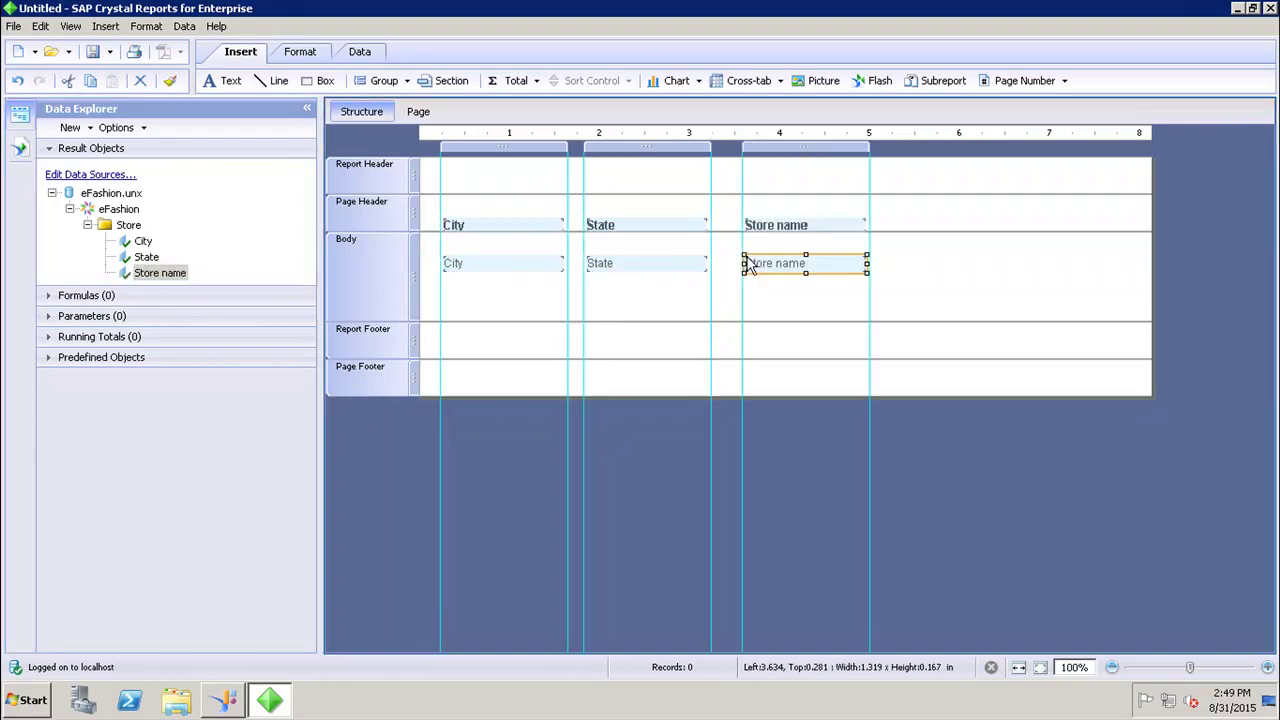
left_click(417, 112)
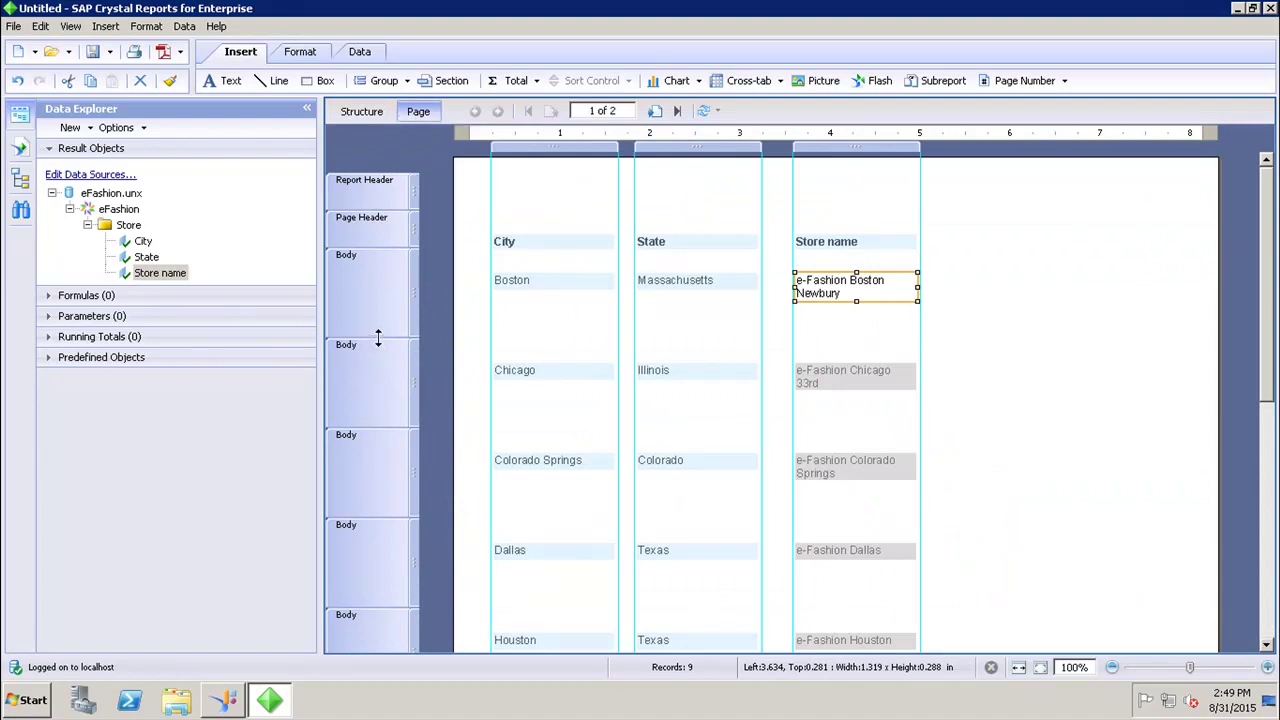
Shorten the Body section height so all nine store rows fit on one page
left_click_drag(378, 340, 377, 296)
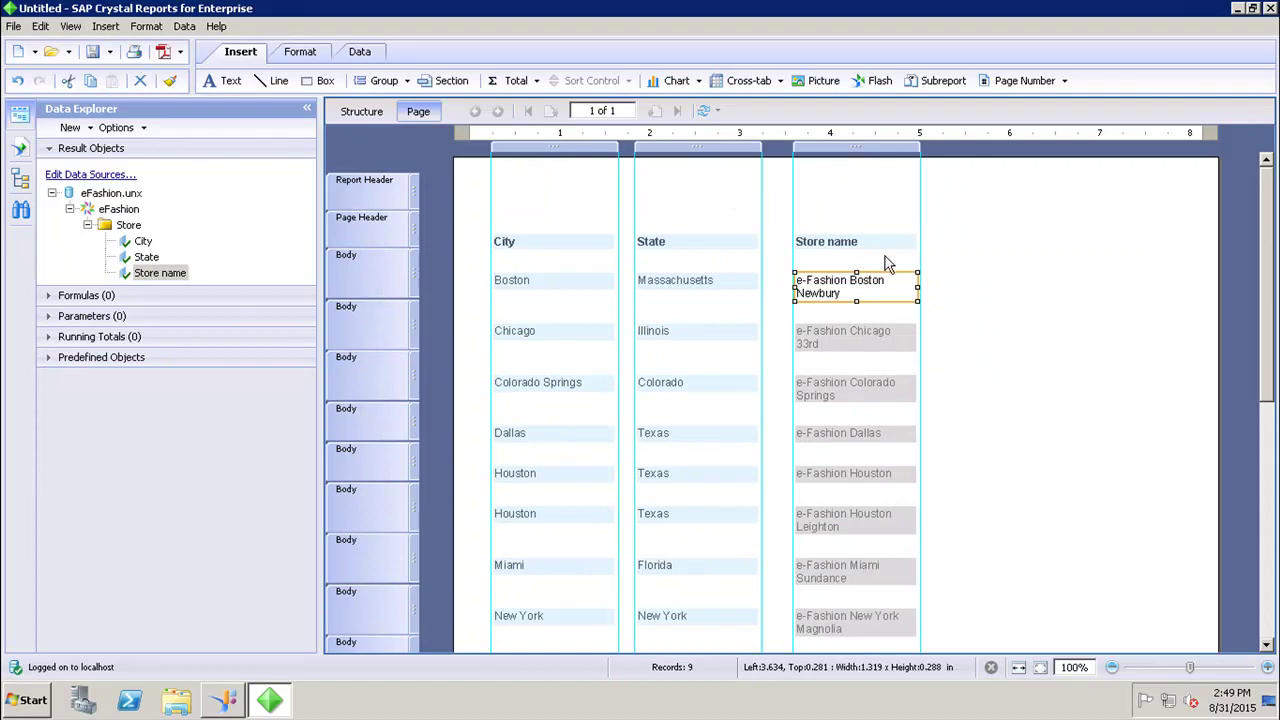
left_click(1010, 305)
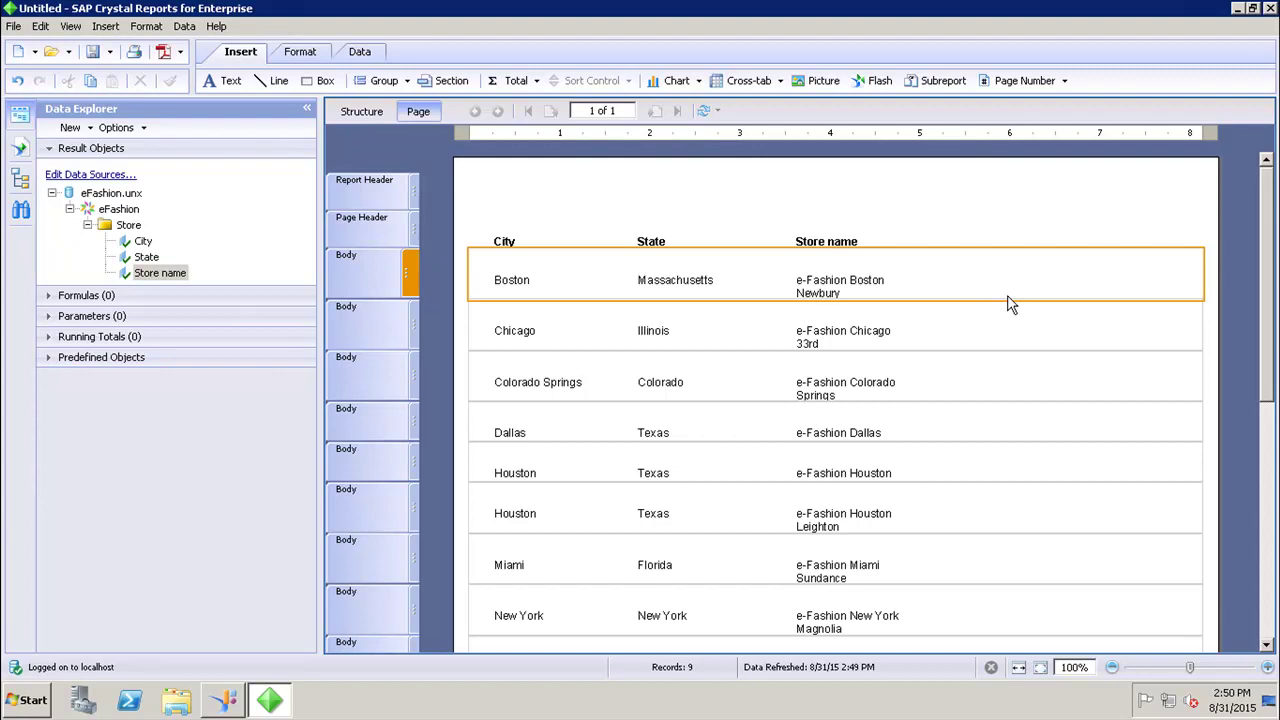
Minimize the Crystal Reports window to show the desktop
left_click(1238, 10)
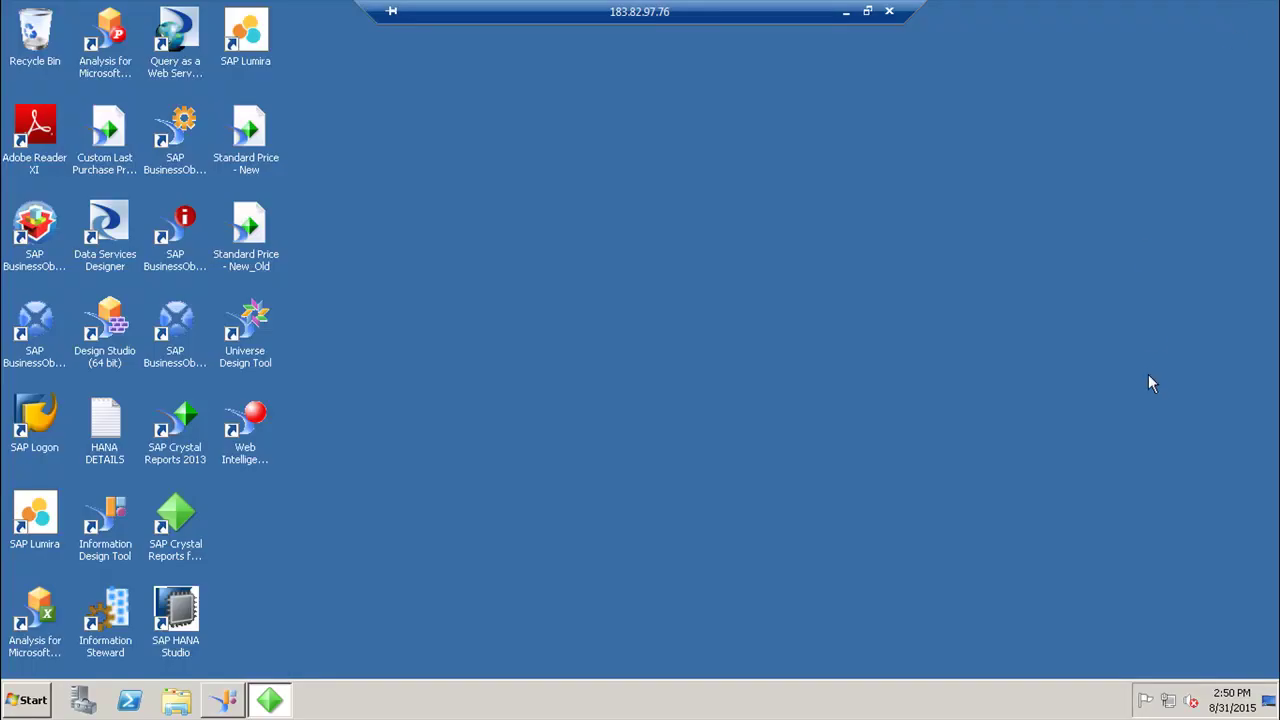